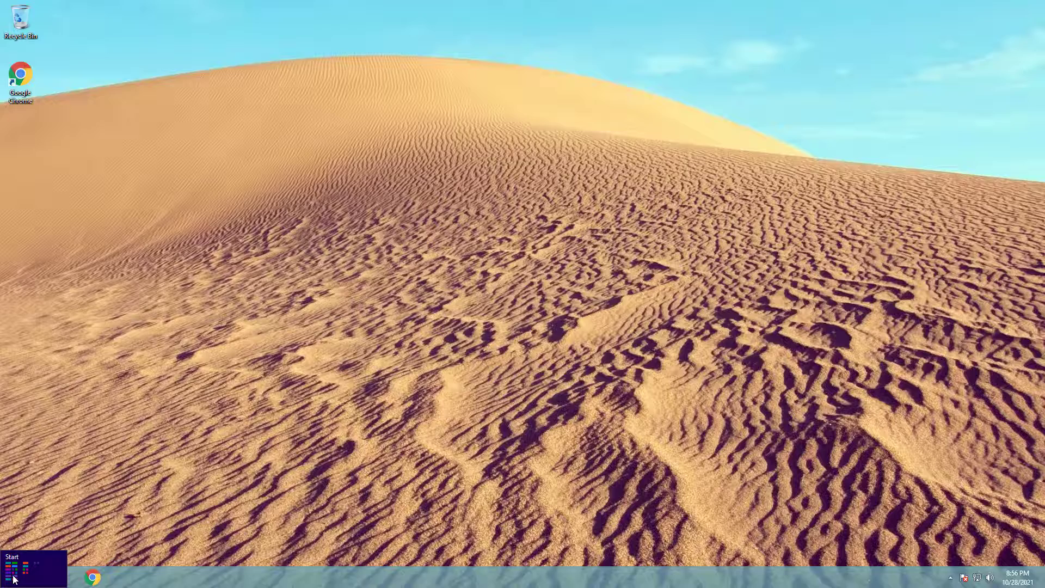
Run winver to check for Windows 8 Pro build 9200 and centre the About Windows box.
left_click(13, 579)
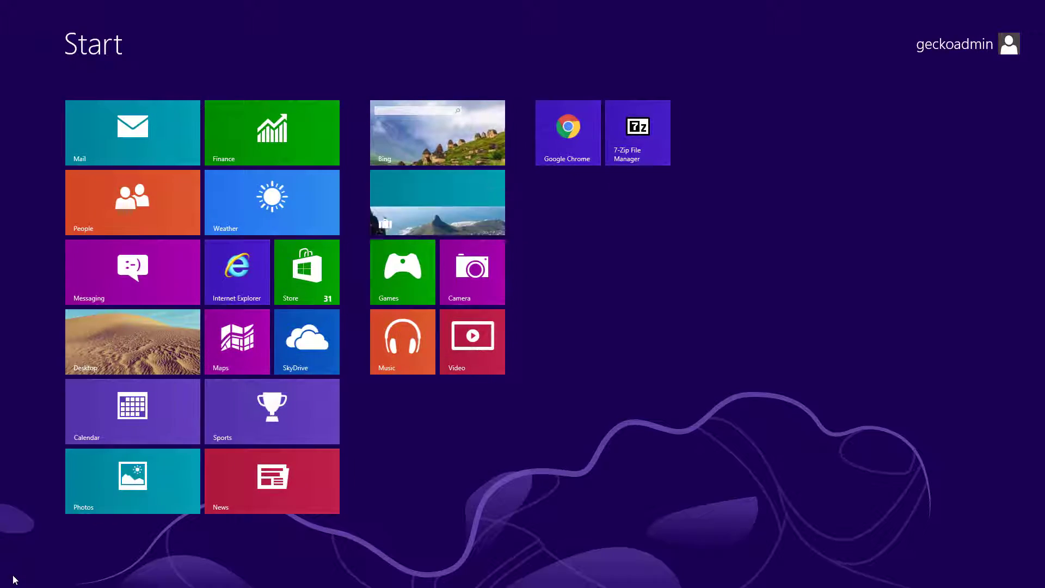
type("winver")
key("Return")
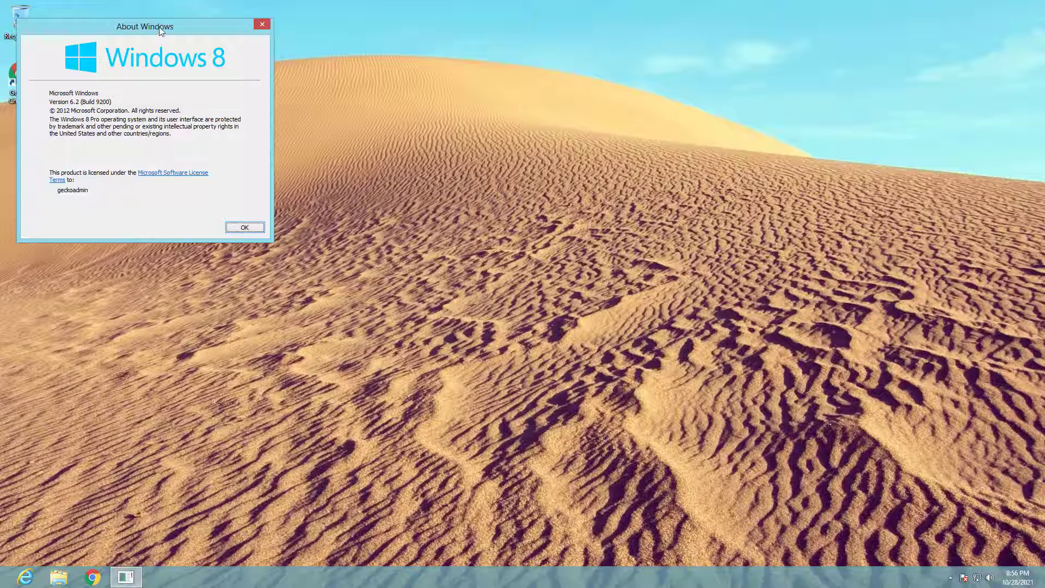
left_click_drag(160, 31, 461, 136)
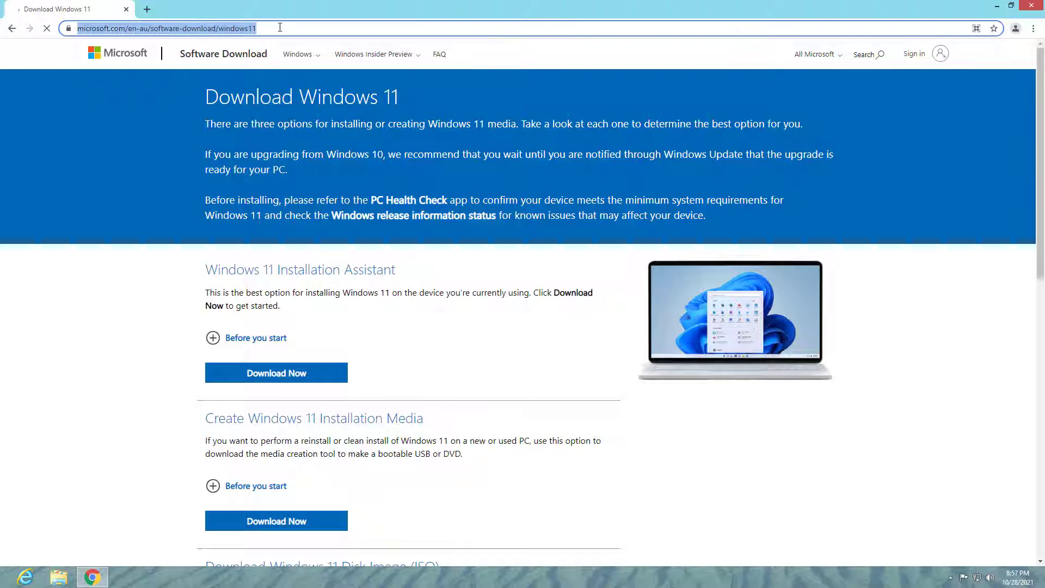
Select the Windows 11 edition and English language, then download the 64-bit Win11_English_x64.iso.
scroll(124, 272, "down", 7)
left_click(236, 263)
left_click(234, 292)
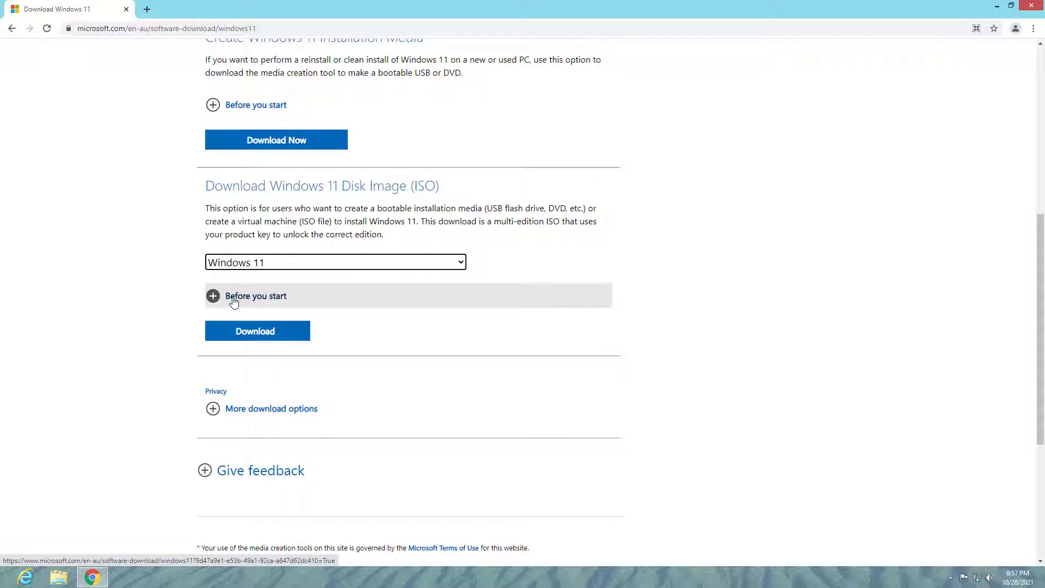
left_click(255, 331)
scroll(245, 334, "down", 4)
left_click(250, 315)
left_click(212, 164)
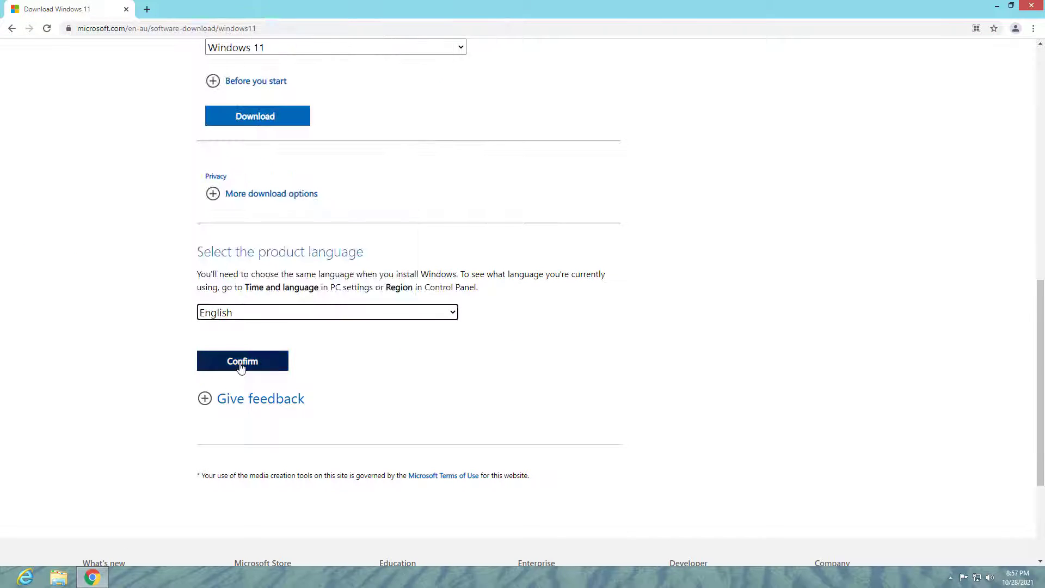
left_click(201, 360)
left_click(287, 132)
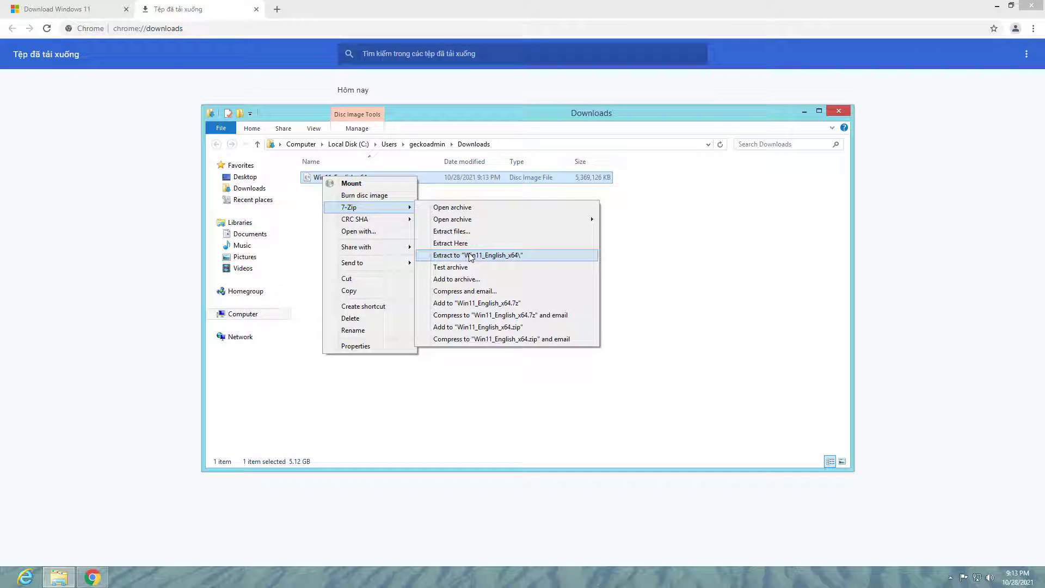
Extract the ISO into a Win11_English_x64 folder and open its sources folder.
left_click(472, 256)
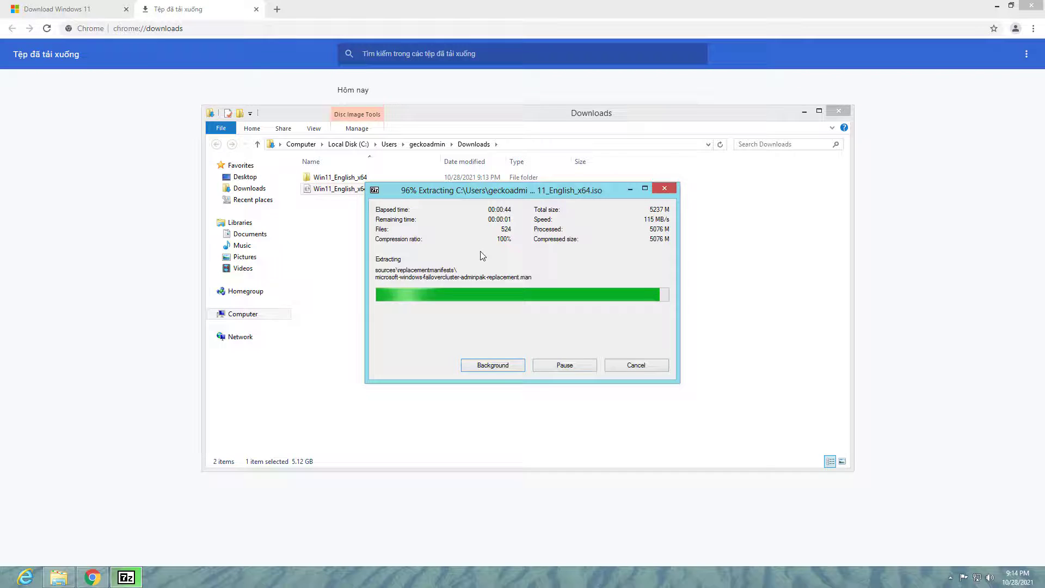
double_click(336, 181)
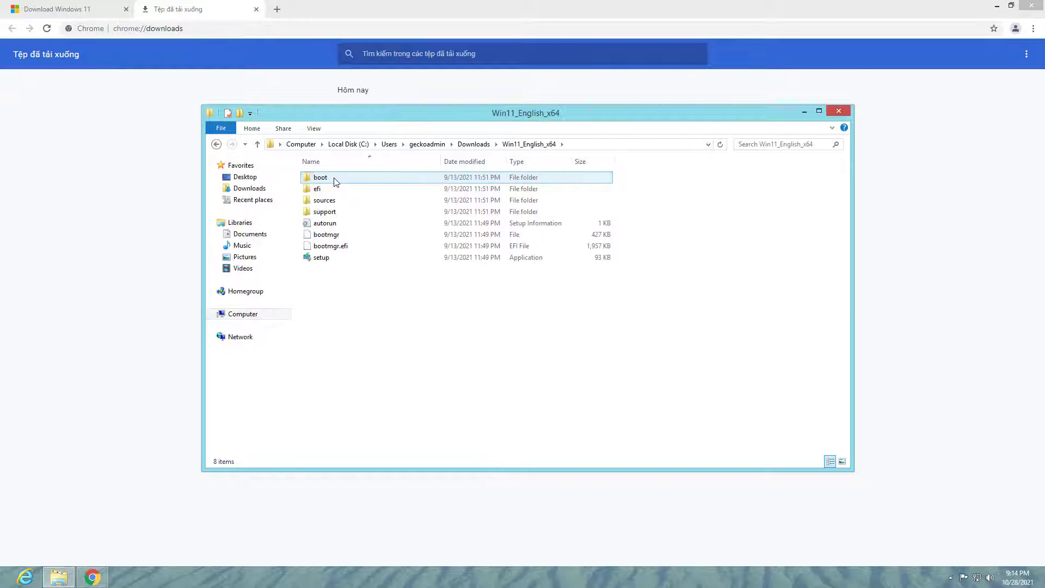
left_click(331, 205)
double_click(340, 203)
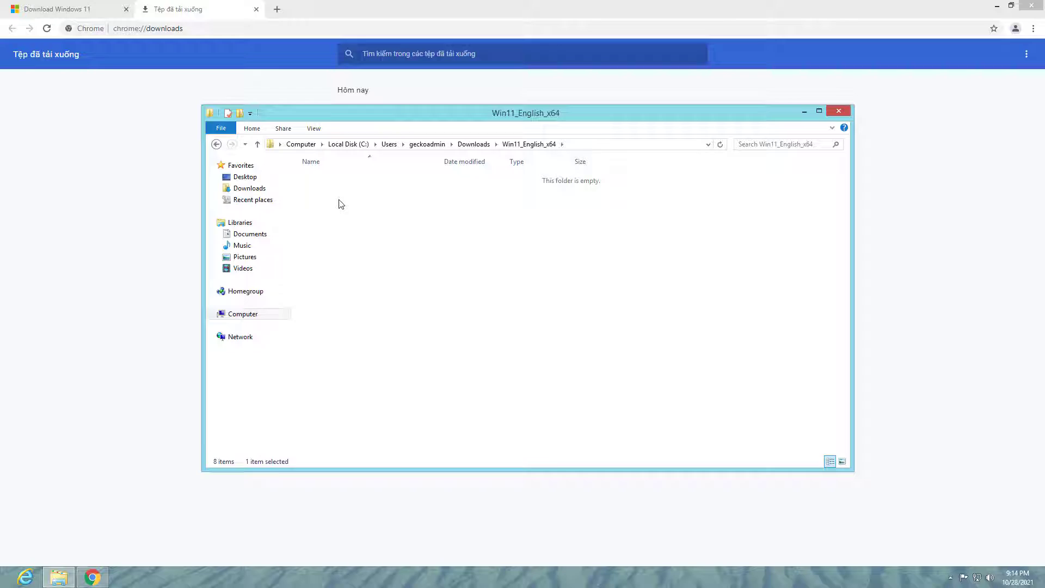
Delete appraiserres.dll from sources, then select setup in the Win11_English_x64 folder.
scroll(365, 250, "down", 5)
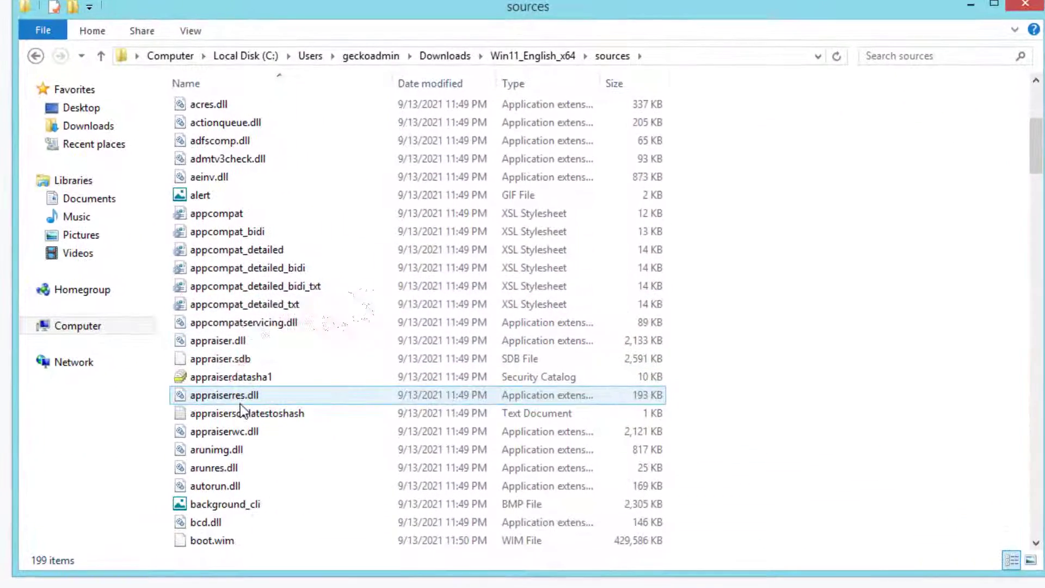
left_click(237, 400)
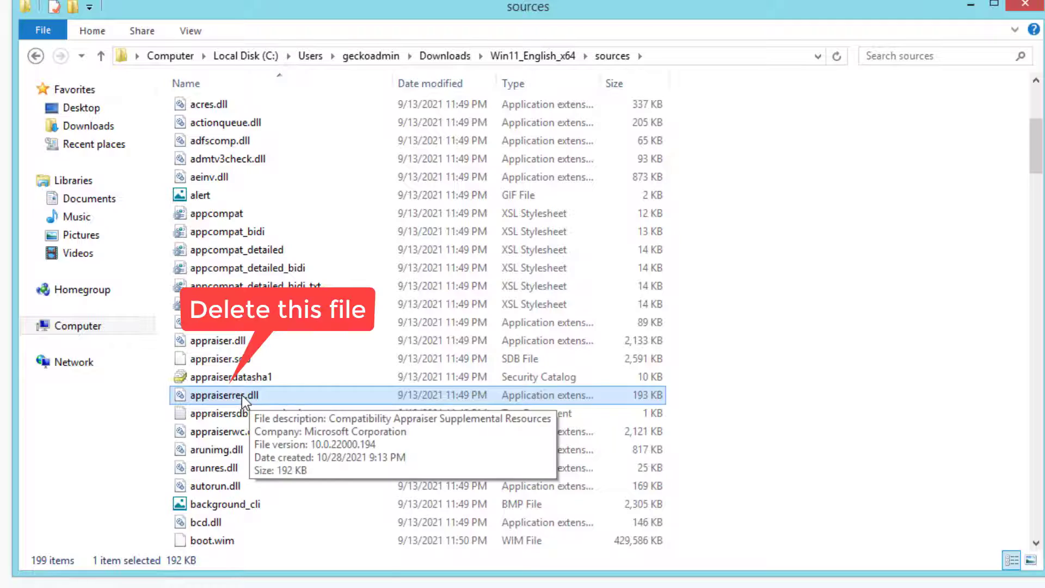
right_click(244, 397)
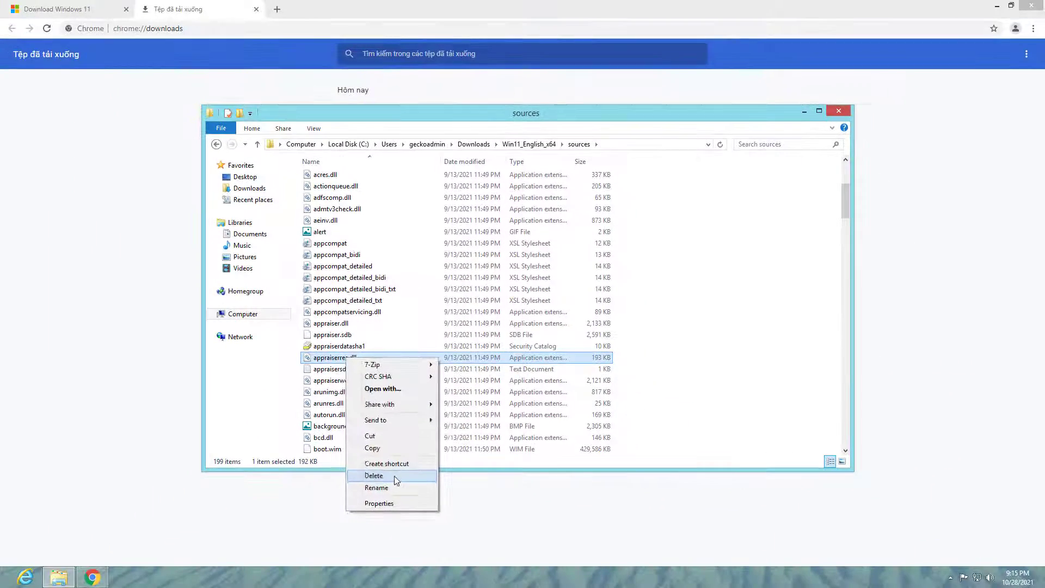
left_click(286, 582)
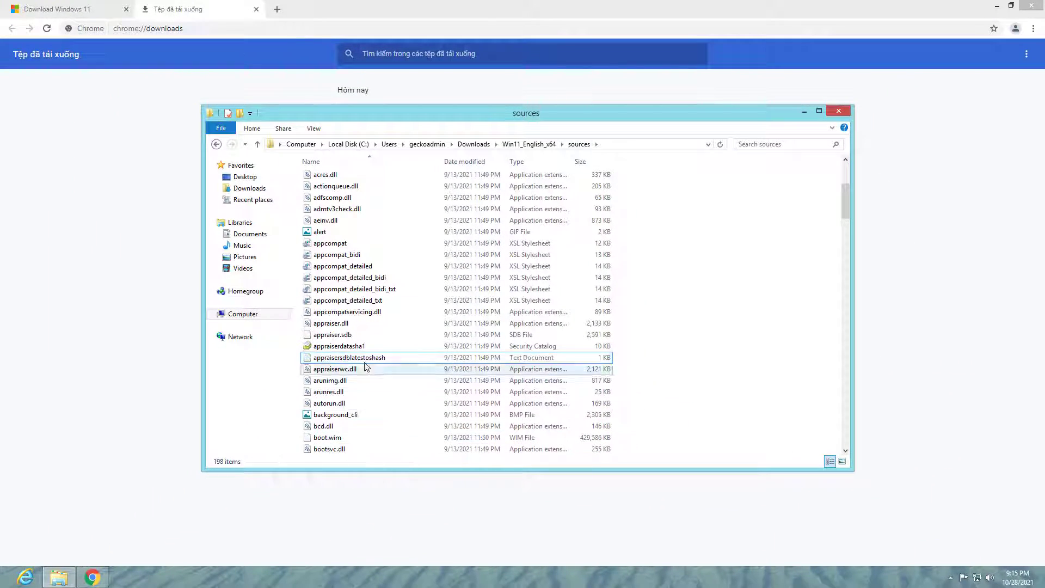
left_click(525, 145)
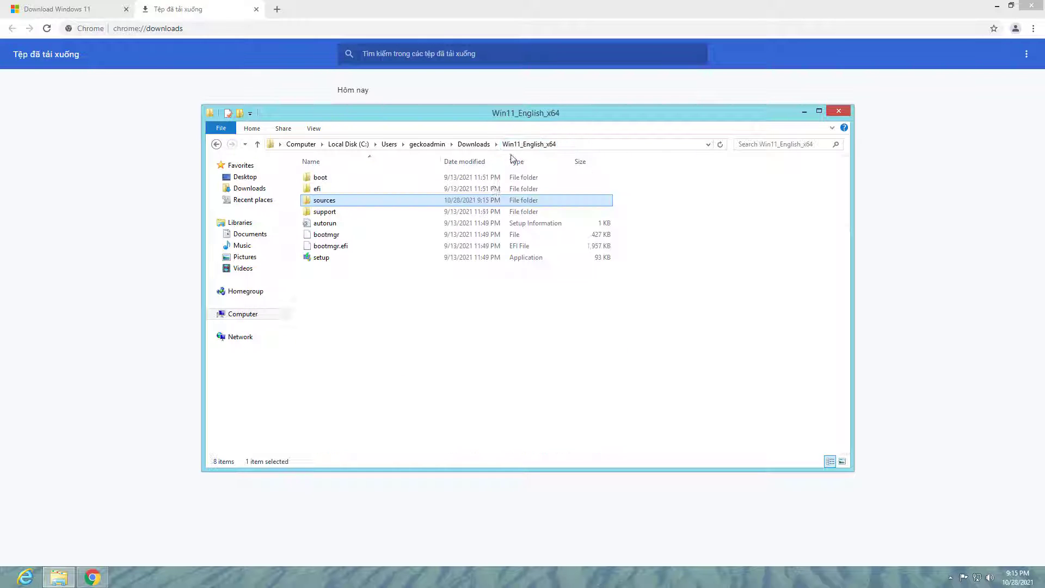
left_click(322, 258)
Launch Windows 11 setup with administrator approval and bring its window to the front.
double_click(322, 258)
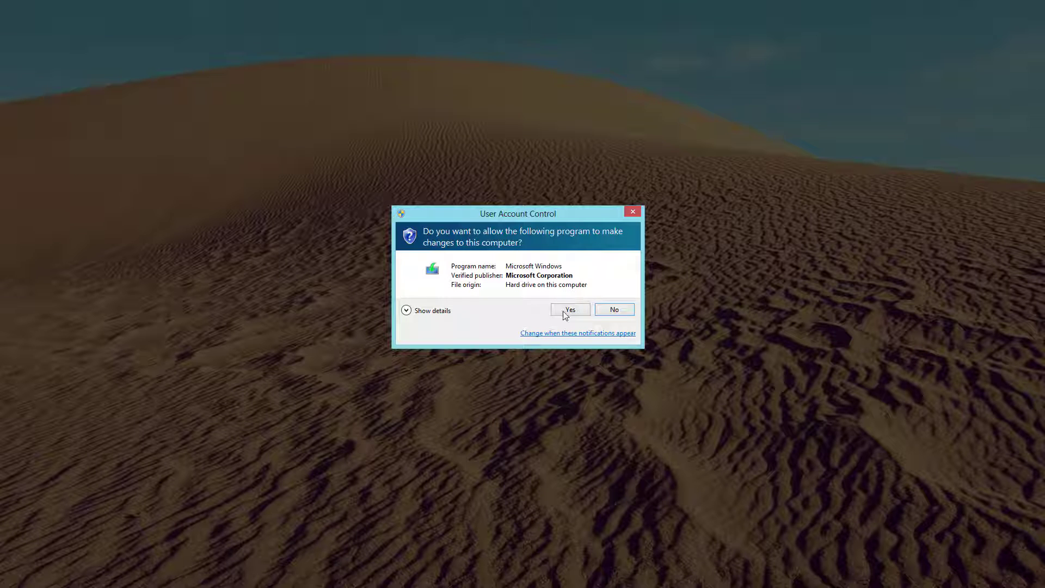
left_click(570, 309)
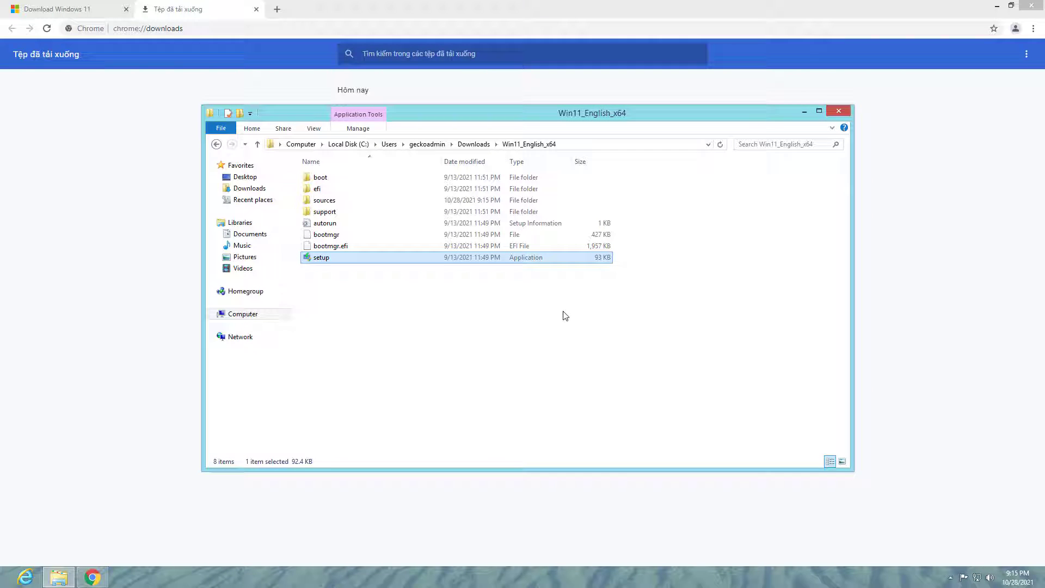
left_click(804, 112)
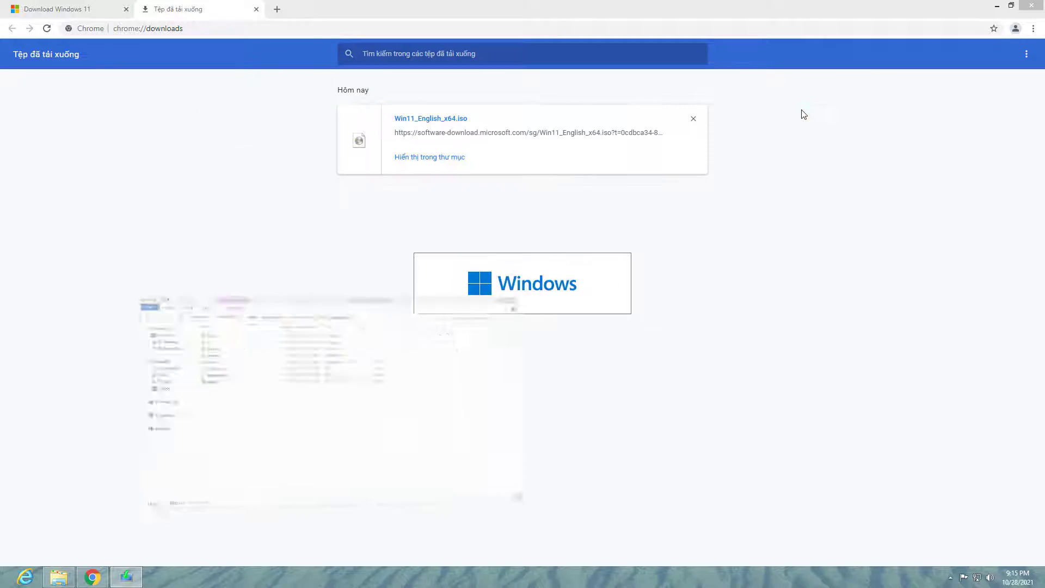
left_click(1001, 5)
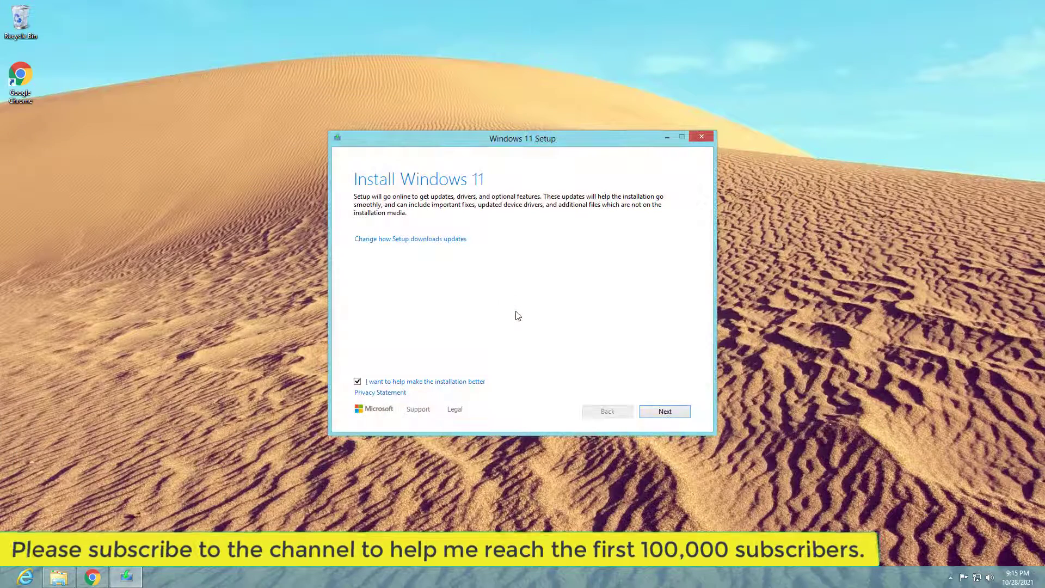
Choose not to download updates now, accept the licence terms and install Windows 11 Pro.
left_click(395, 240)
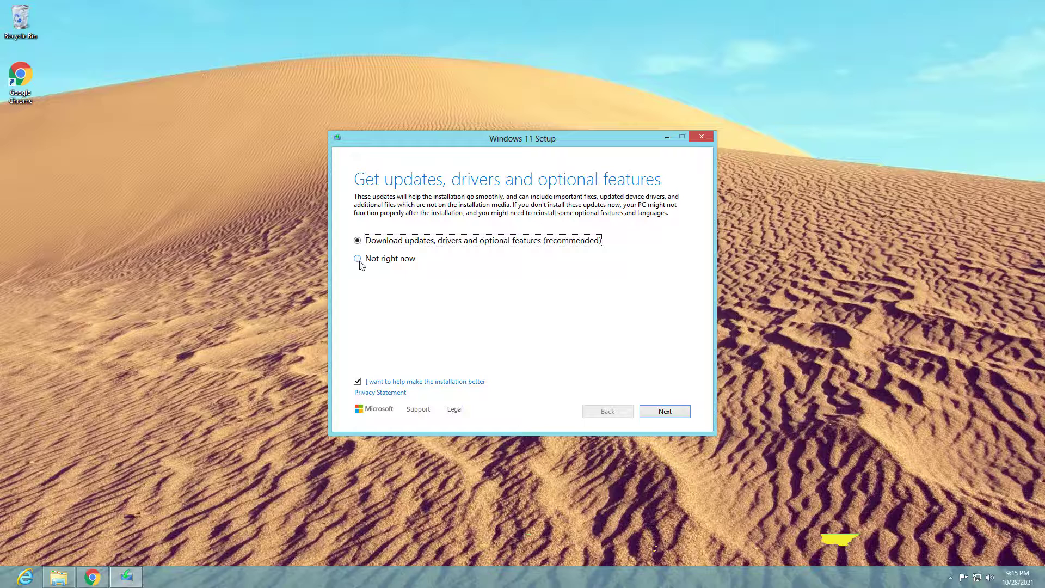
left_click(380, 261)
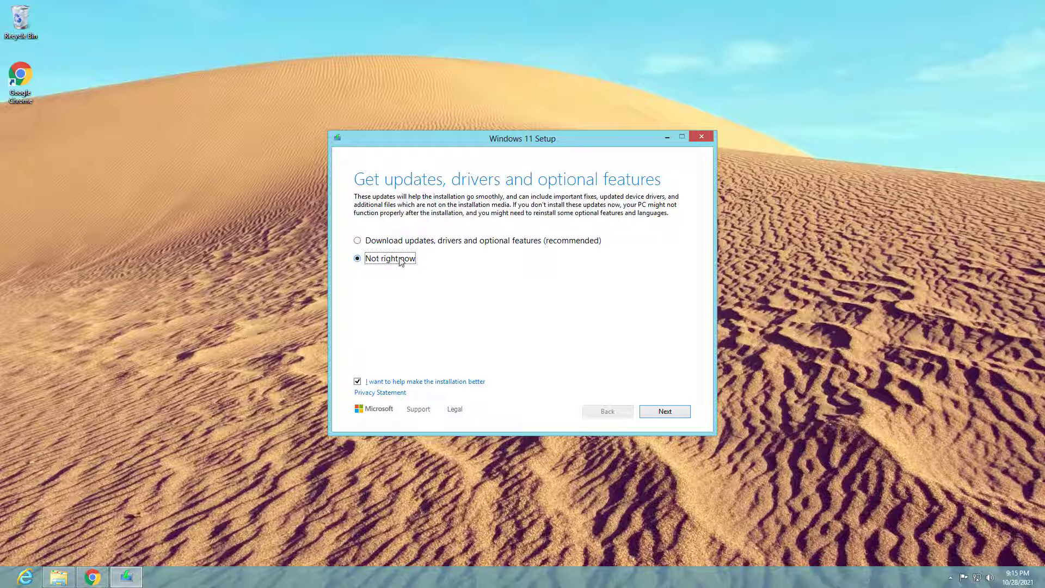
left_click(662, 413)
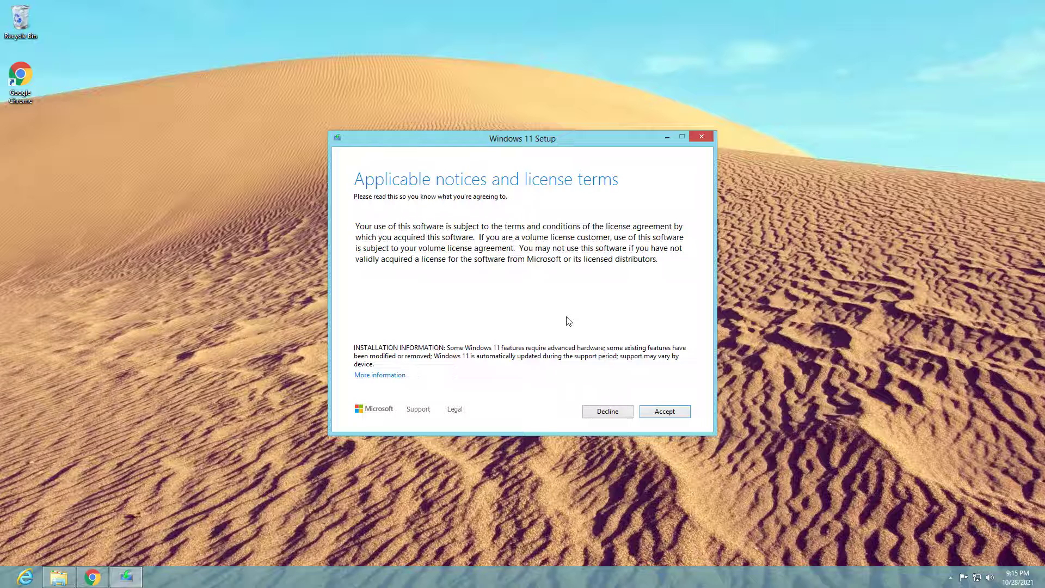
left_click(660, 413)
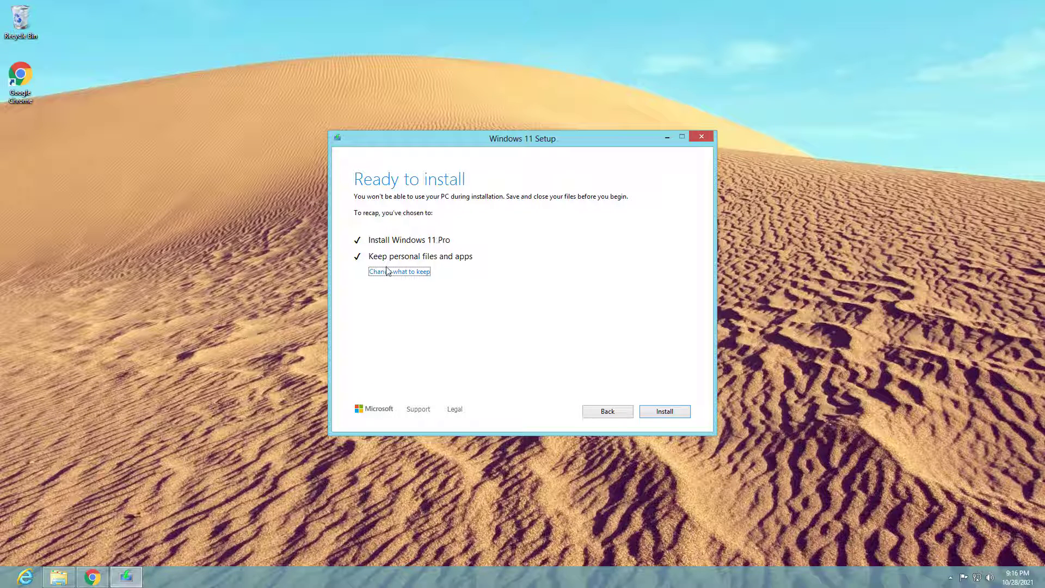
left_click(665, 412)
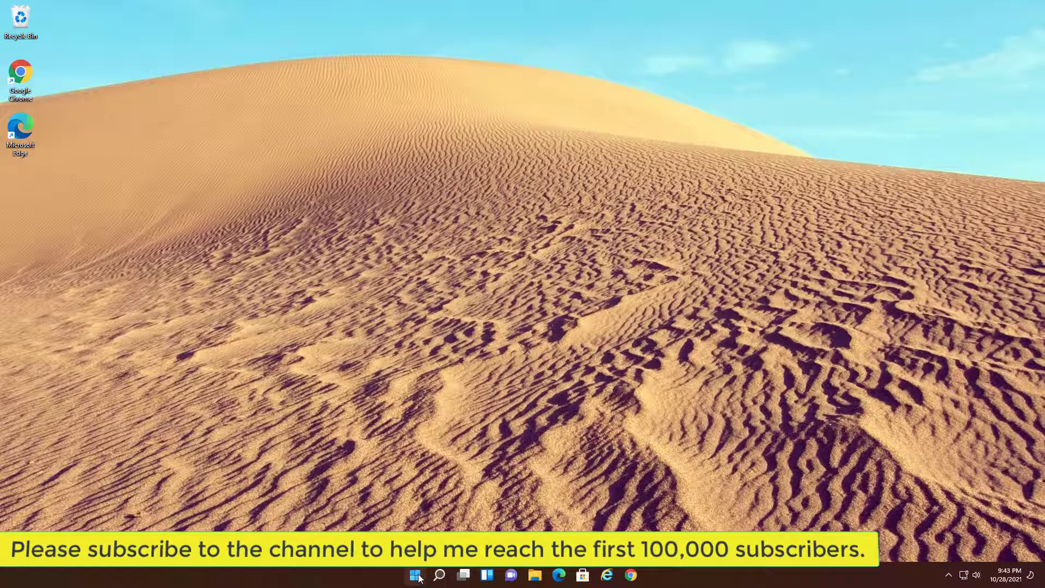
Confirm Windows 11 Pro build 22000.194 in About, then view the Windows Update page.
key("super")
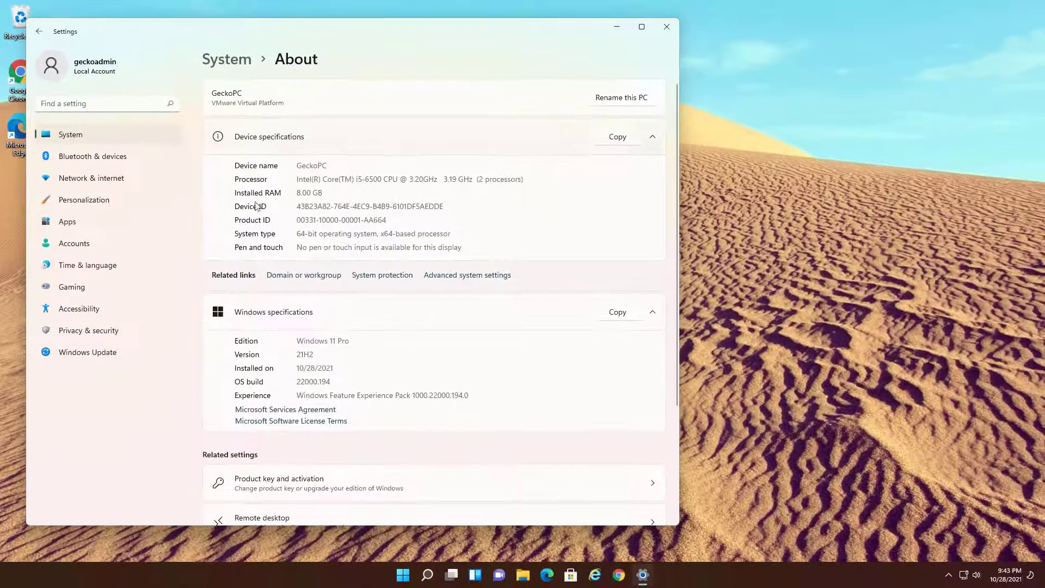
left_click(90, 354)
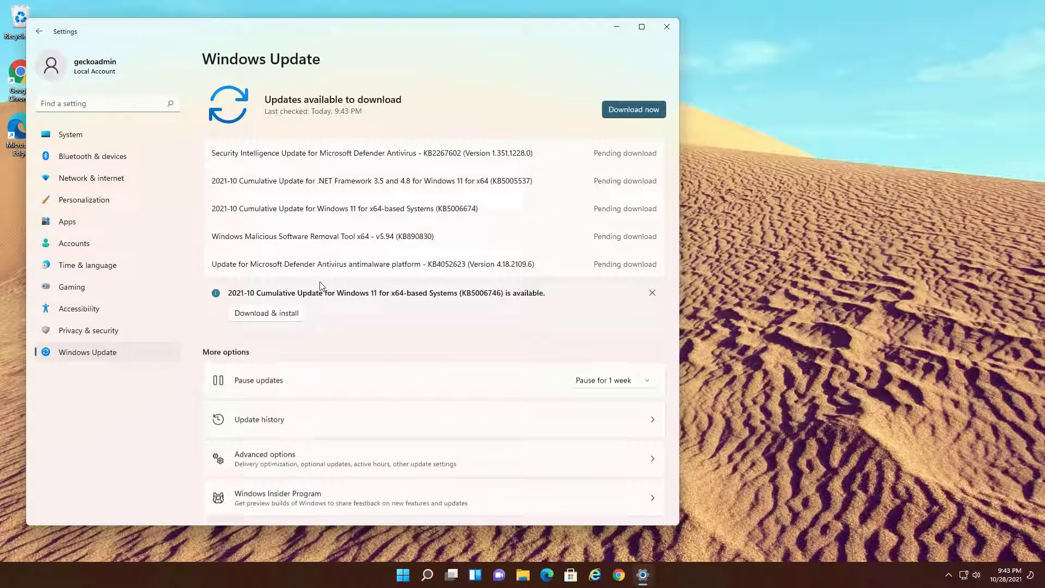
Start downloading and installing cumulative update KB5006746.
left_click(266, 314)
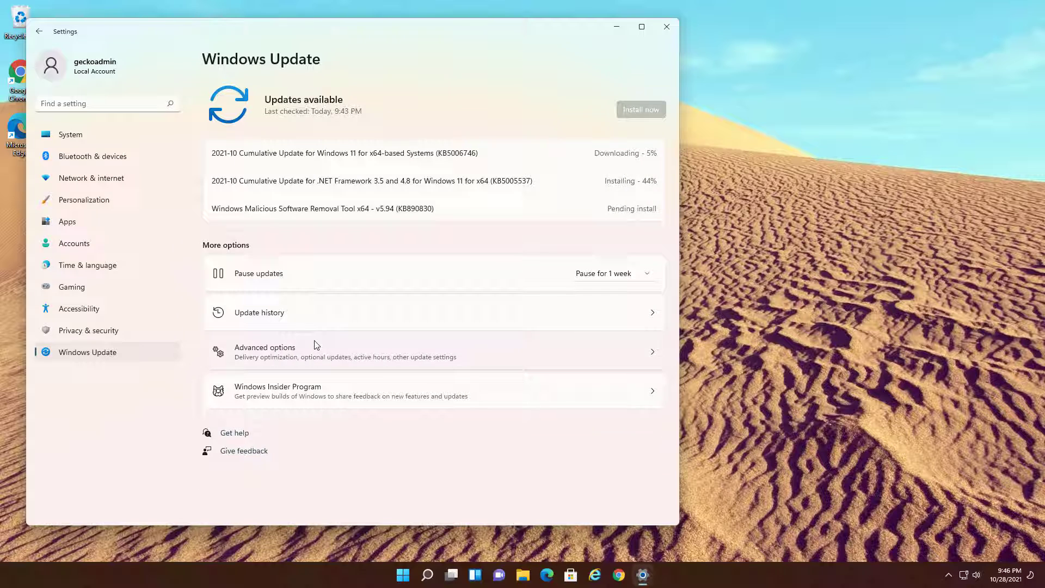